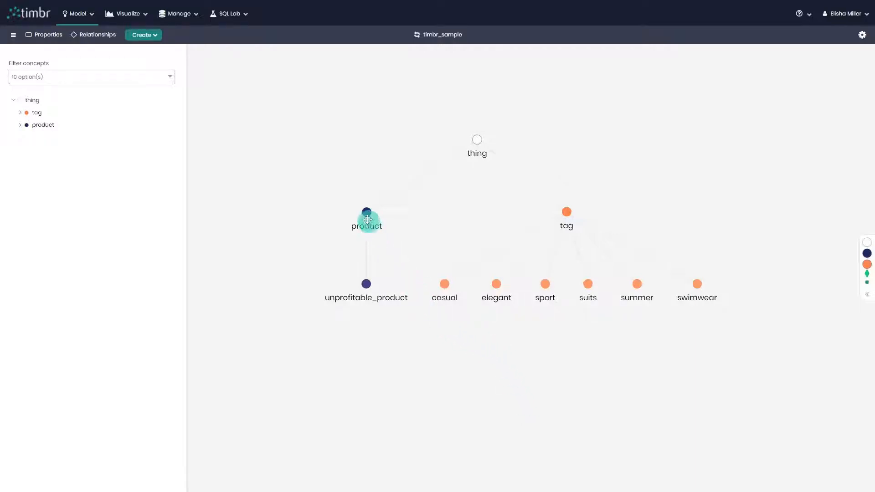
- Fetch the product concept's sample data, review the price, profit and tags columns across its rows, and close it
mouse_move(366, 217)
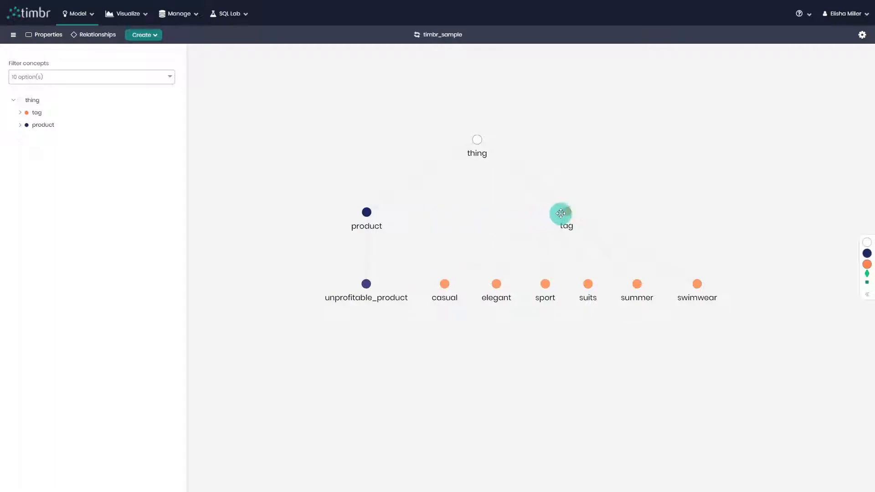
mouse_move(567, 218)
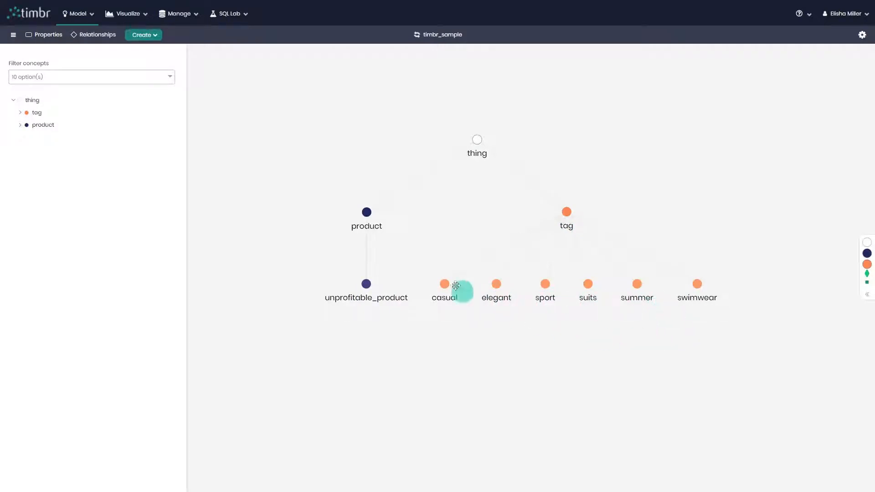
click(367, 213)
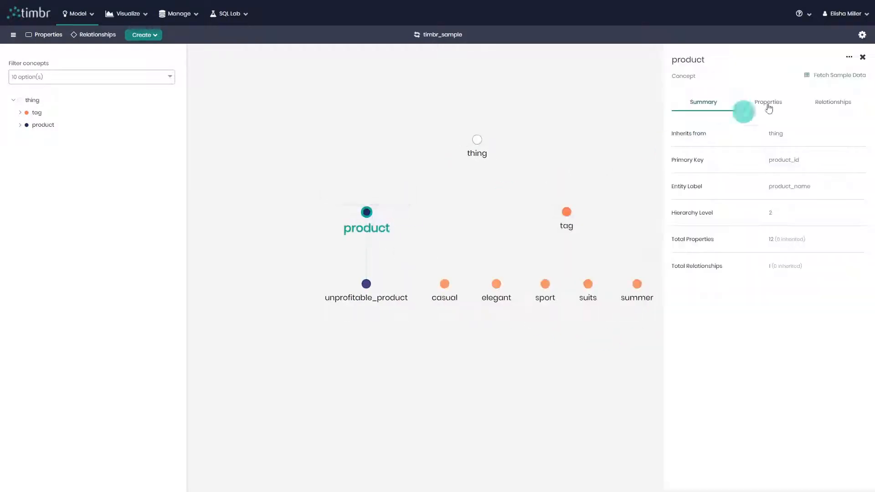
click(838, 77)
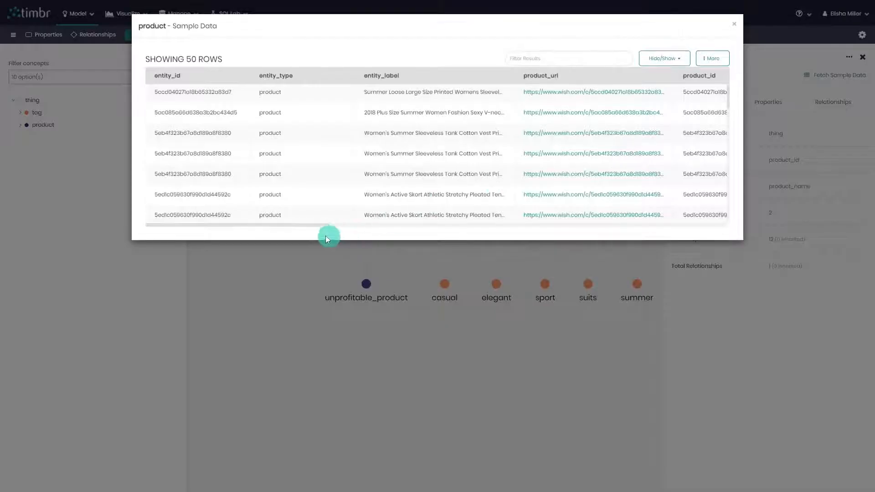
drag(317, 223, 723, 225)
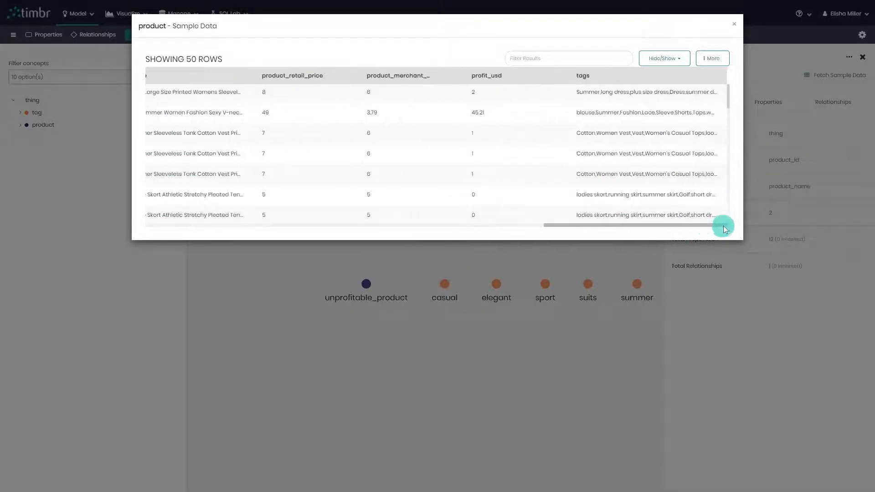
mouse_move(579, 115)
mouse_down()
mouse_move(602, 97)
mouse_move(703, 97)
mouse_move(588, 120)
mouse_up()
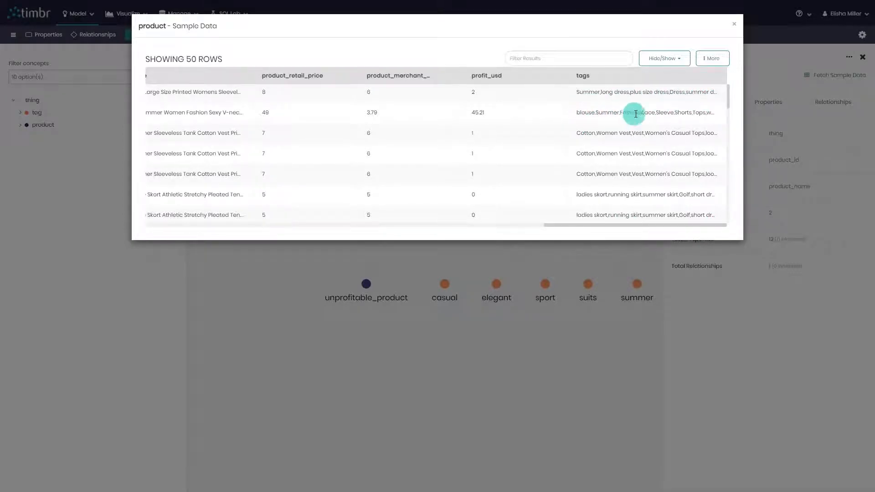
scroll(674, 162, down, 5)
scroll(674, 176, down, 5)
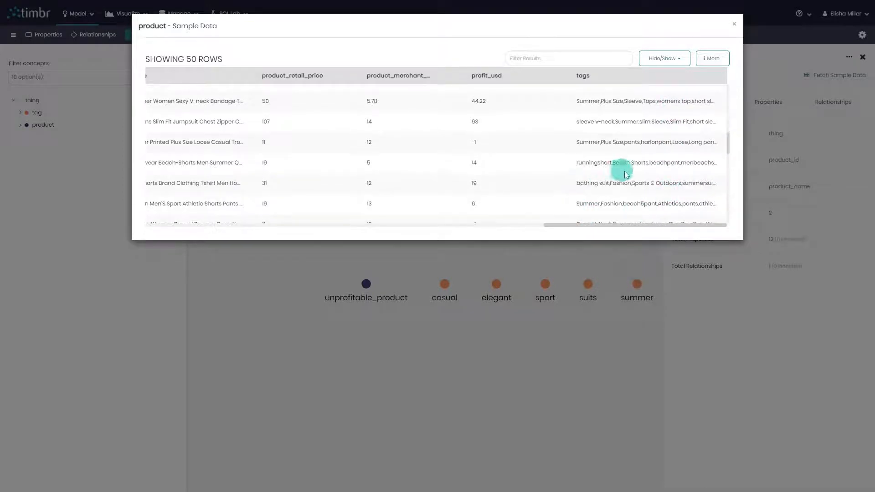
click(735, 26)
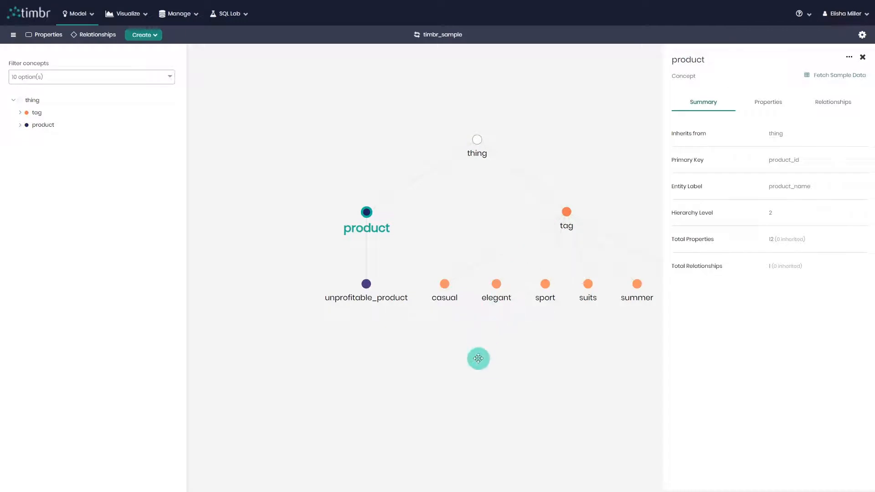
click(479, 358)
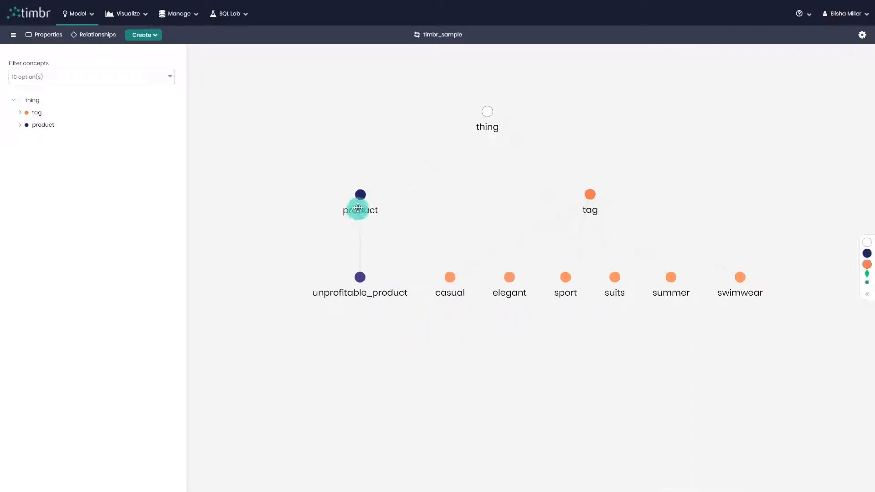
- Show the product concept's relationships in the graph to examine how it connects to tag, and hide them again
right_click(358, 209)
mouse_move(386, 243)
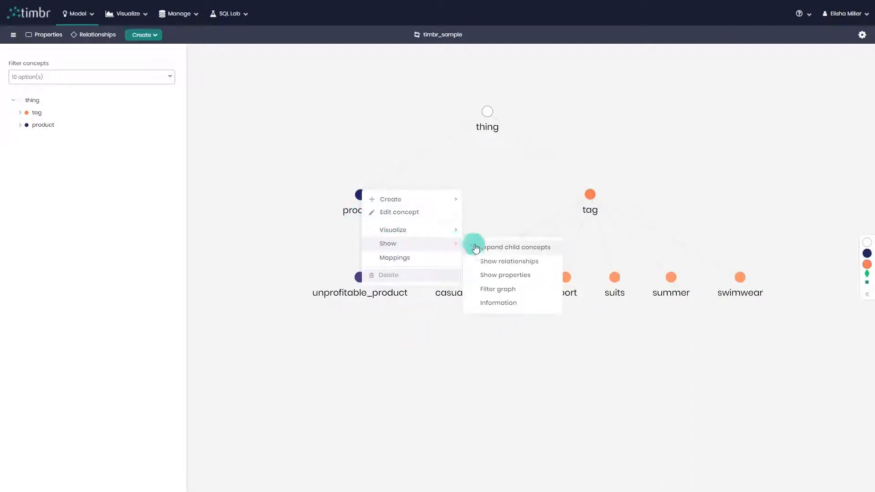
click(515, 264)
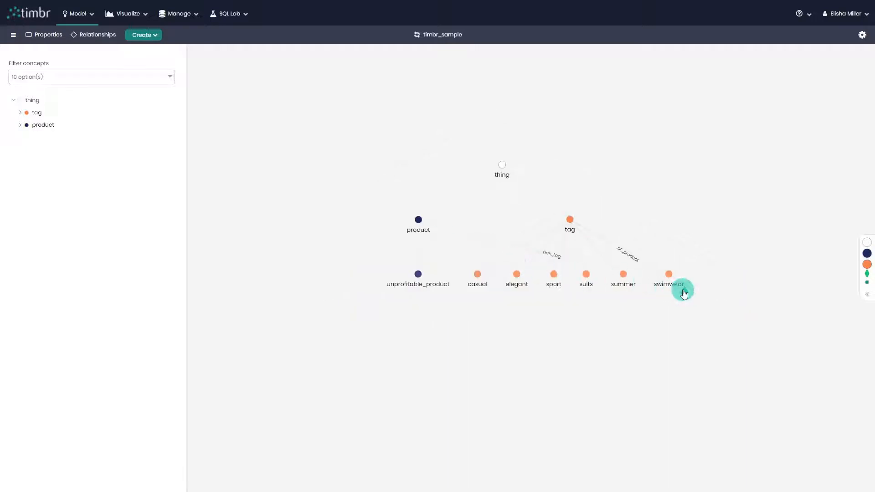
drag(682, 289, 504, 228)
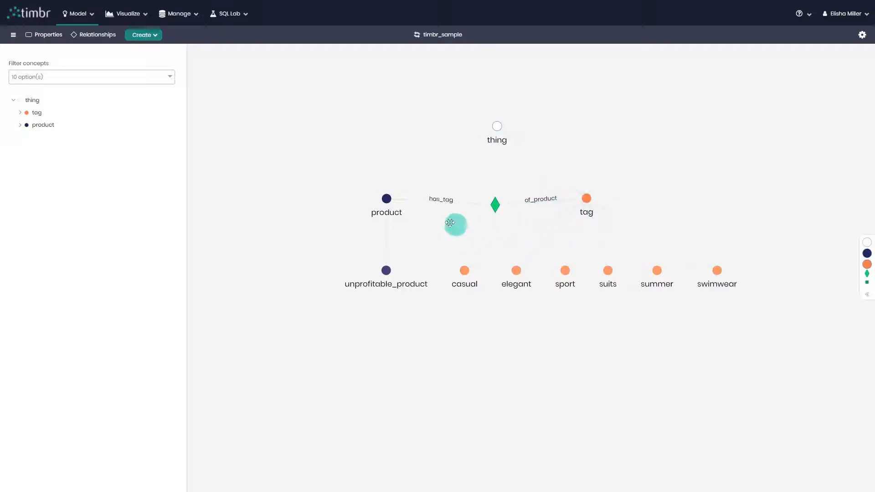
right_click(387, 198)
mouse_move(422, 247)
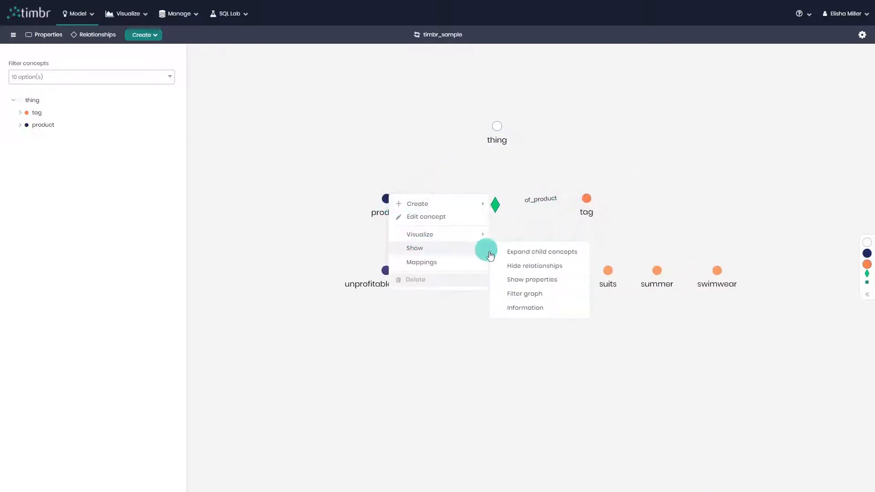
click(523, 265)
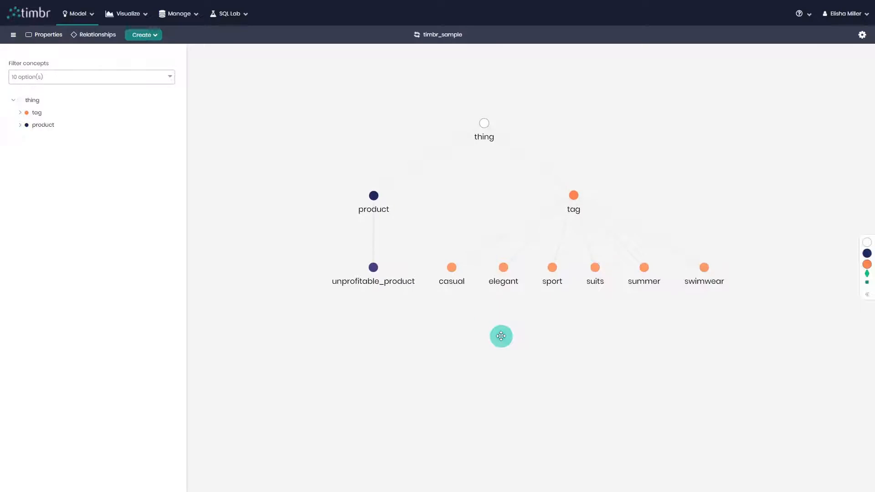
- Examine the summary and defining logic of the unprofitable_product concept, and close its details
click(375, 269)
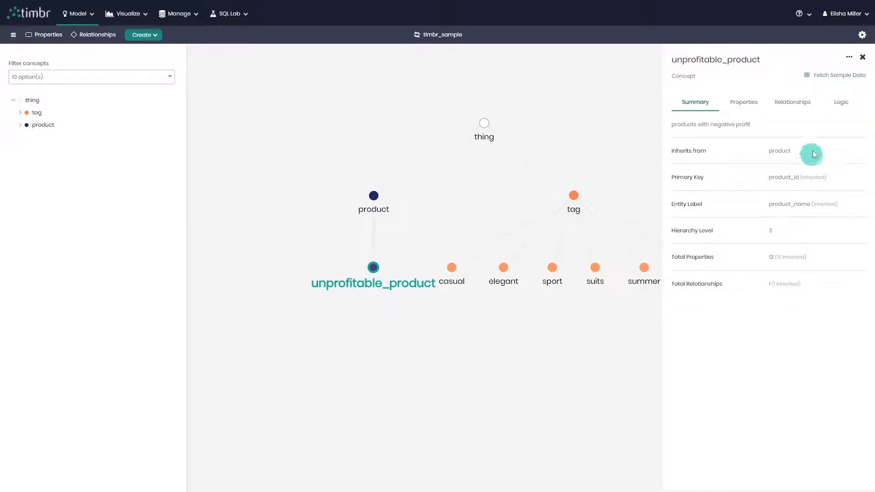
click(848, 109)
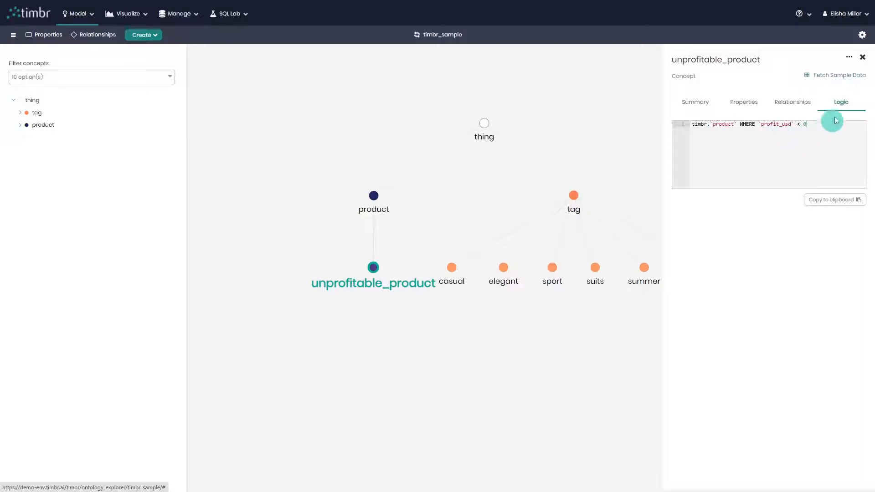
click(862, 61)
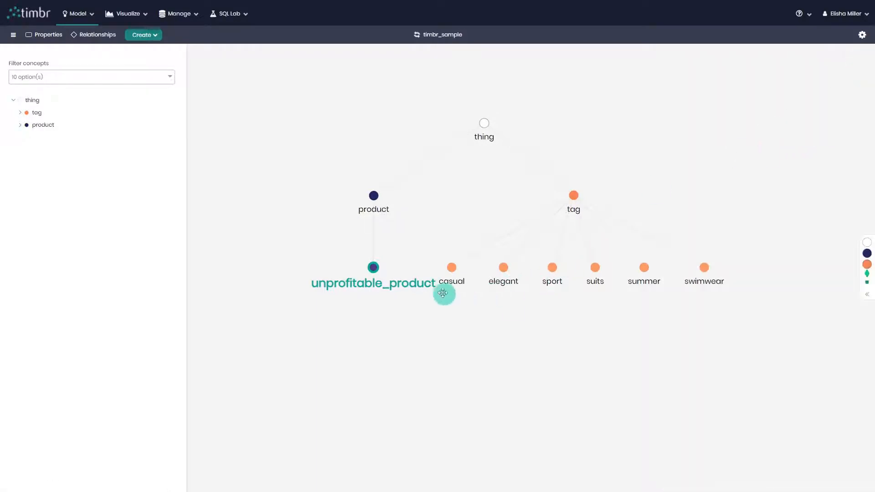
- Start a child concept of product named high_profit_product with the description "product profit over 100 USD"
right_click(376, 201)
mouse_move(401, 199)
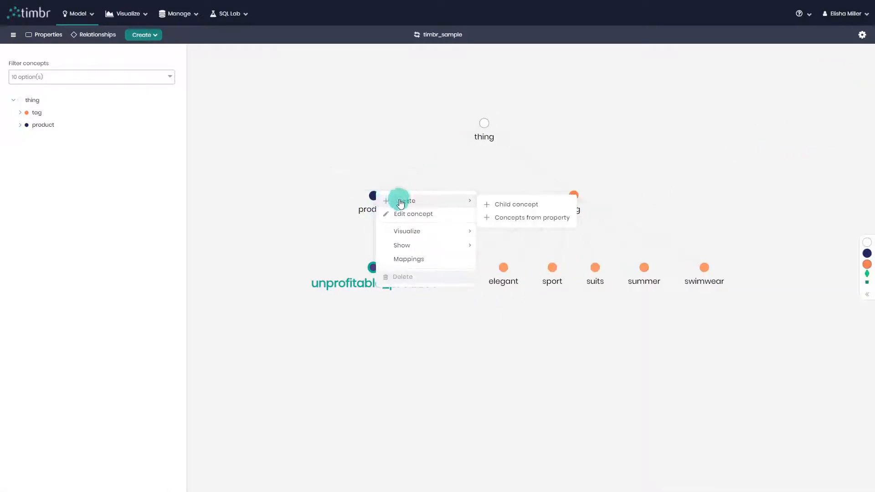
click(516, 206)
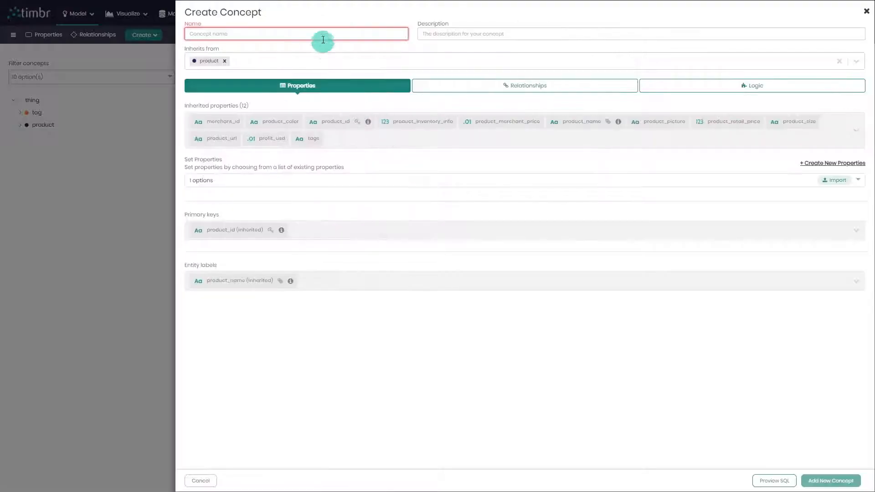
text(high_pro)
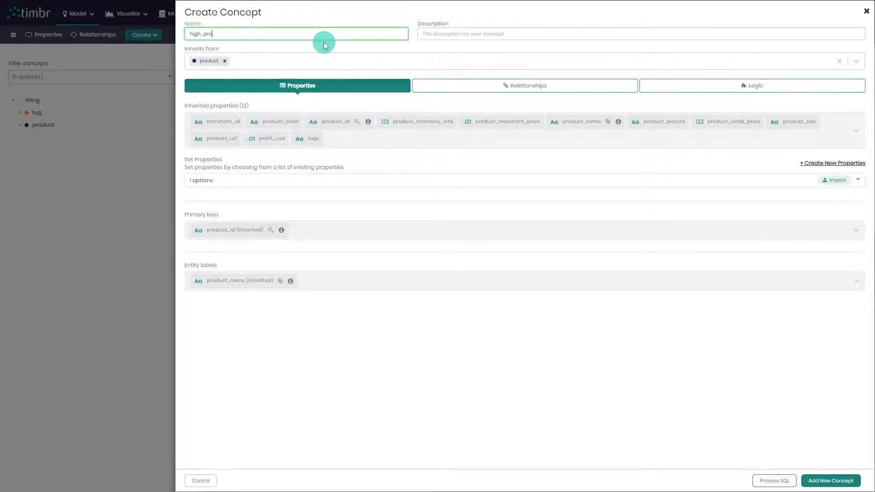
text(fit_product)
click(467, 33)
key(ctrl+v)
- Define the new concept's logic on product with the filter profit_usd > 100, and add the concept to the model
click(678, 85)
click(428, 122)
click(309, 150)
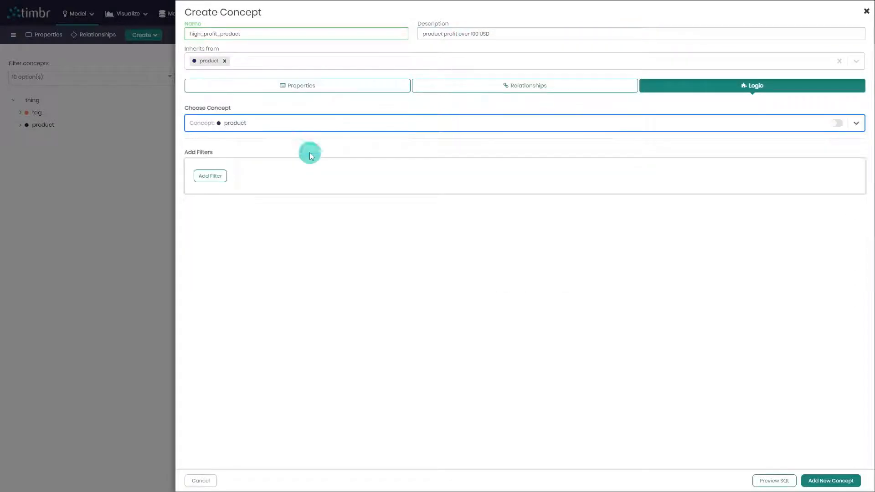
click(225, 178)
click(254, 173)
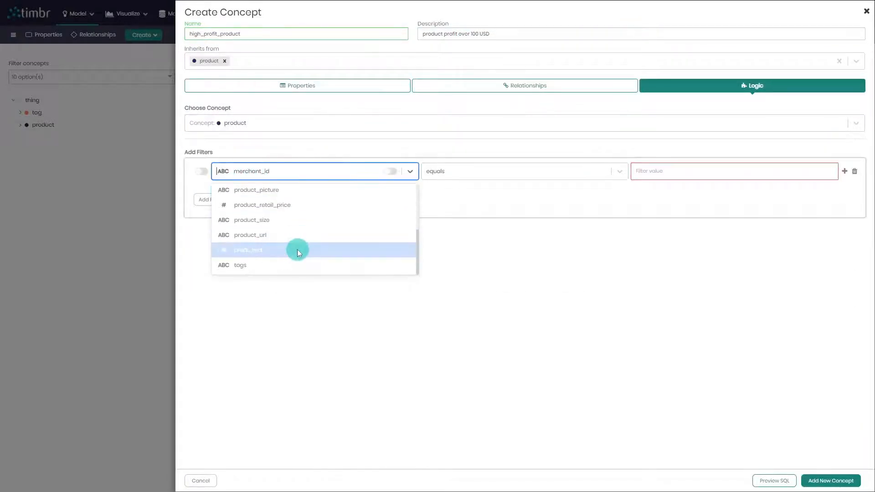
click(298, 249)
click(472, 171)
click(484, 223)
click(666, 171)
text(100)
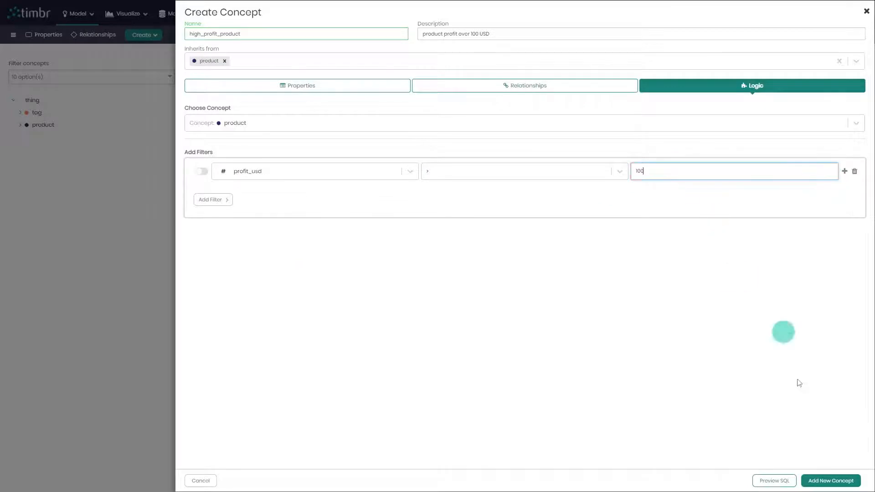
click(838, 481)
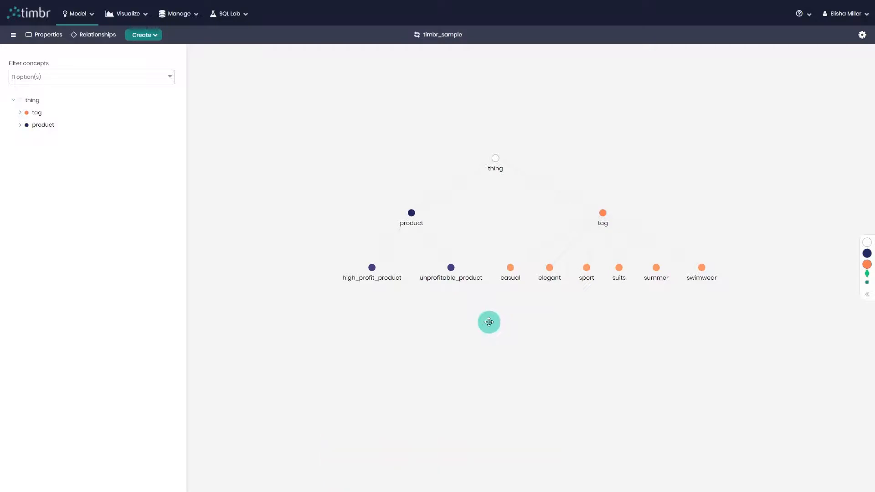
- Fetch the high_profit_product concept's sample data, look through its rows, and close it
scroll(488, 323, up, 1)
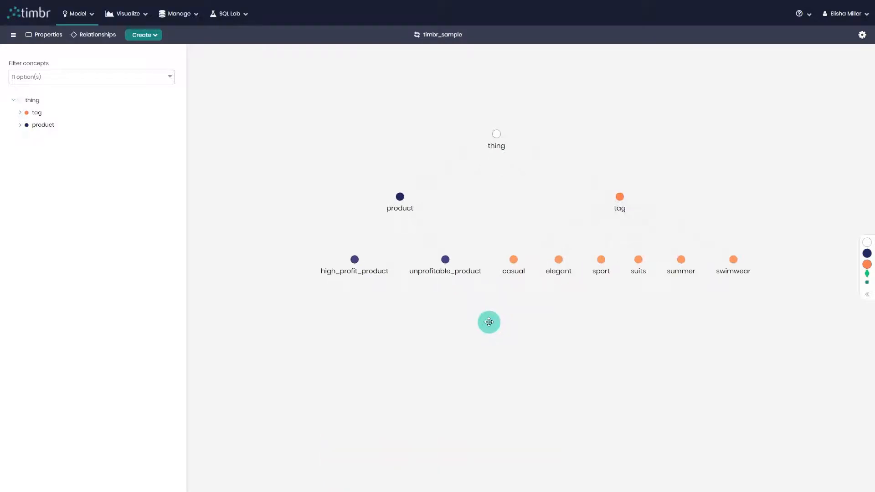
drag(490, 322, 477, 322)
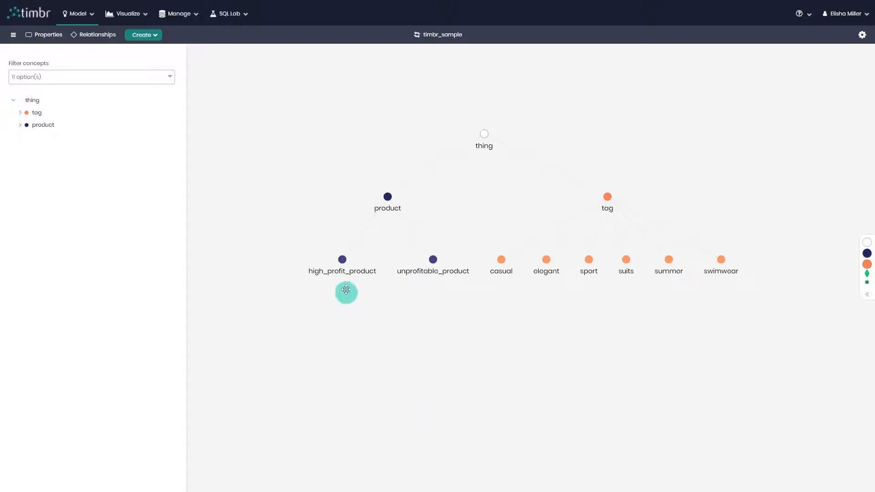
click(343, 260)
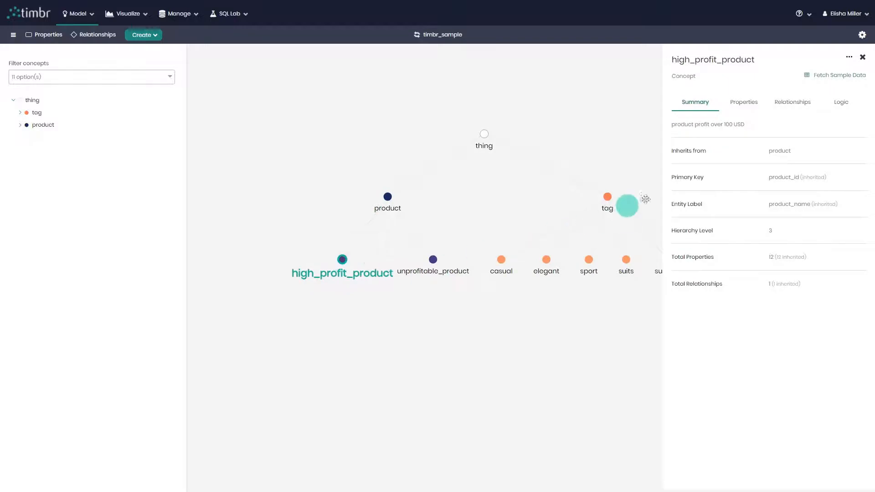
click(816, 80)
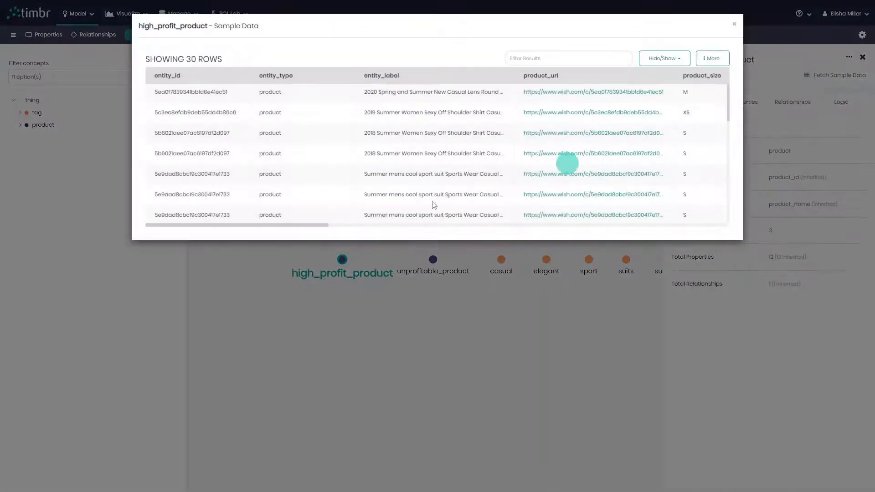
scroll(309, 195, down, 2)
scroll(310, 195, down, 2)
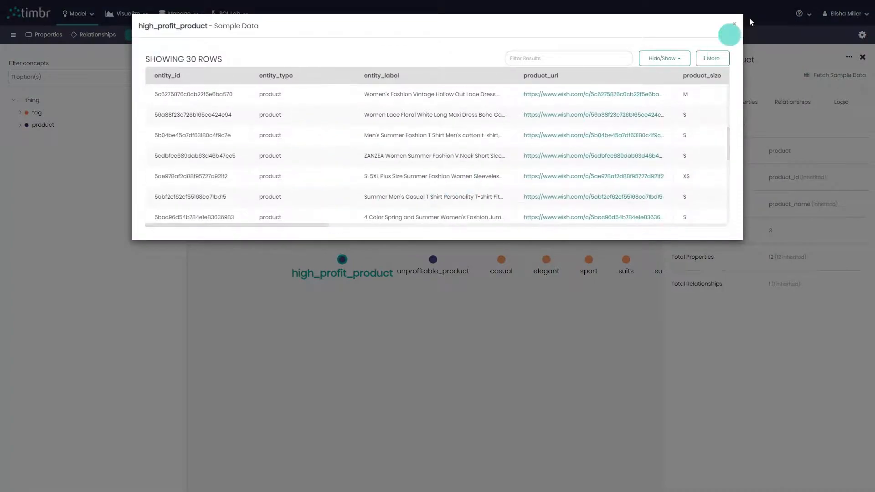
click(733, 25)
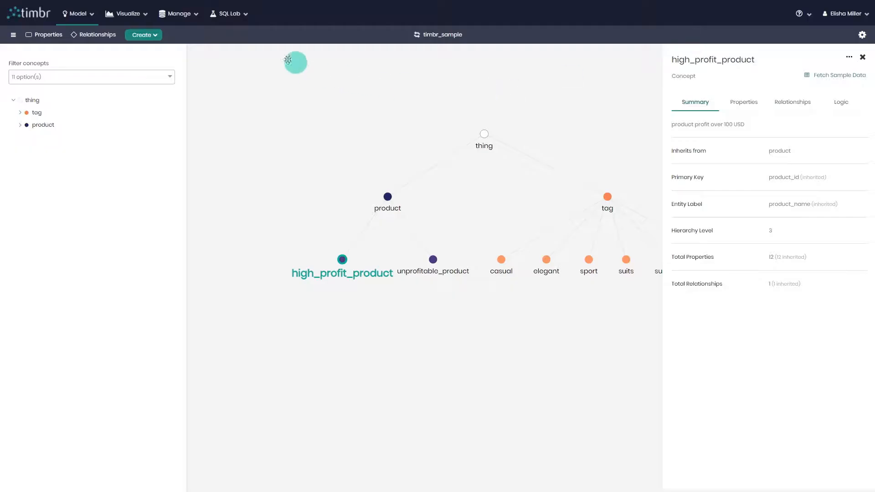
- Open the SQL query editor and select timbr_sample as the knowledge graph
click(230, 15)
click(232, 32)
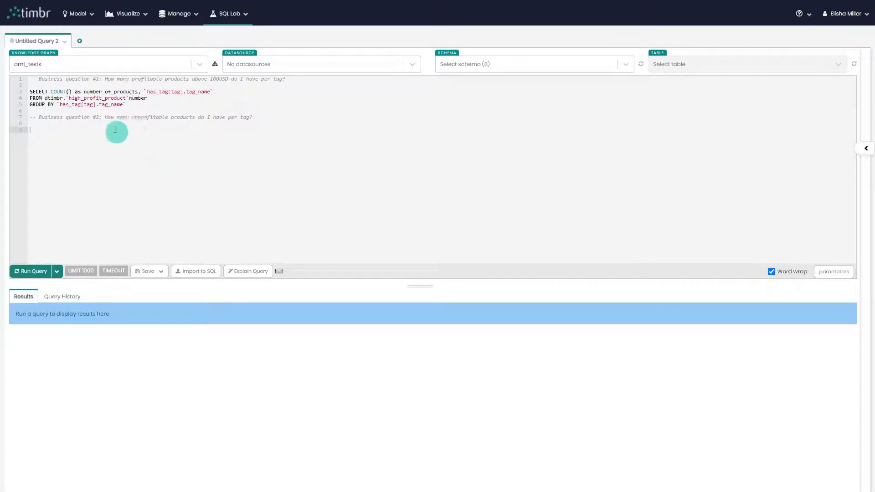
click(94, 65)
text(ti)
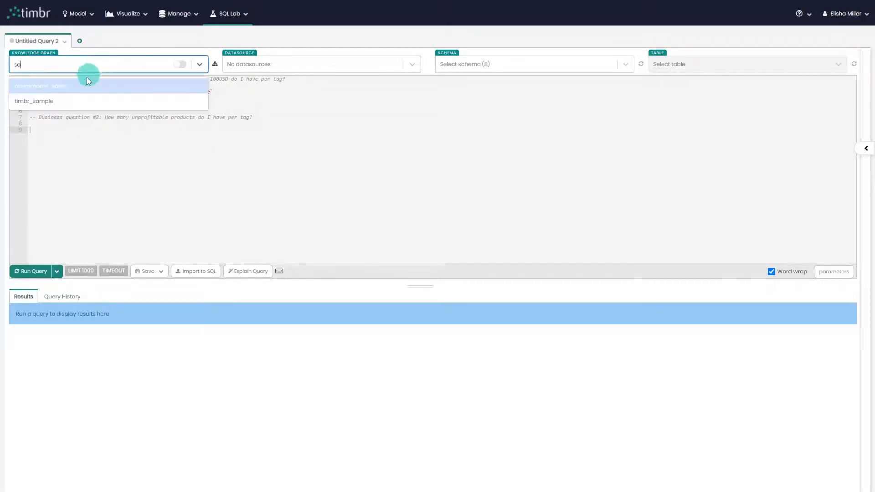
click(85, 101)
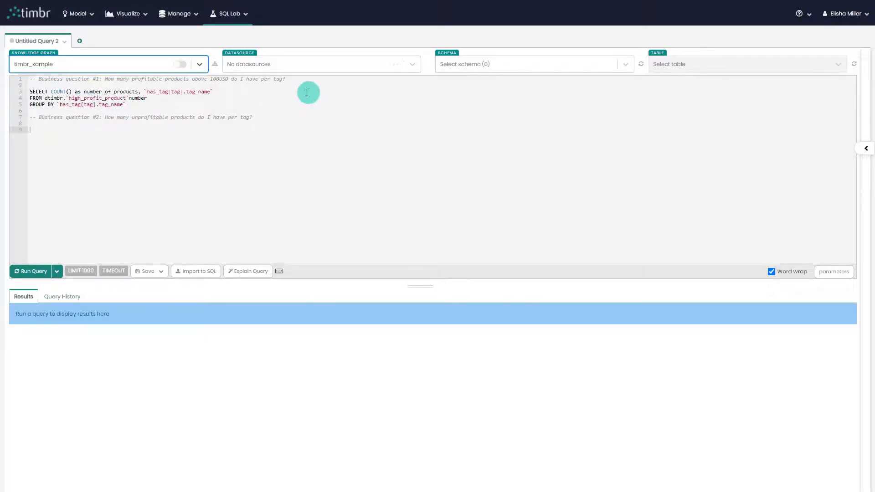
- Set the query's schema to dtimbr and choose the high_profit_product table to list its properties and relationships
click(469, 66)
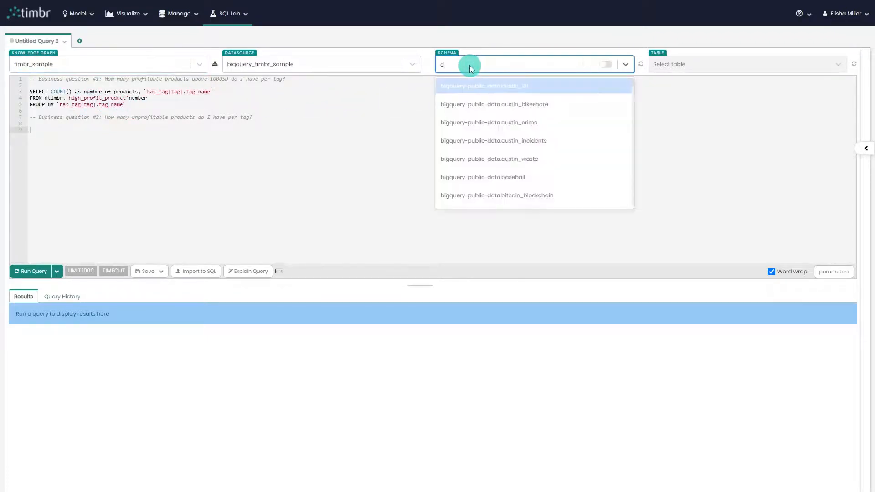
text(dt)
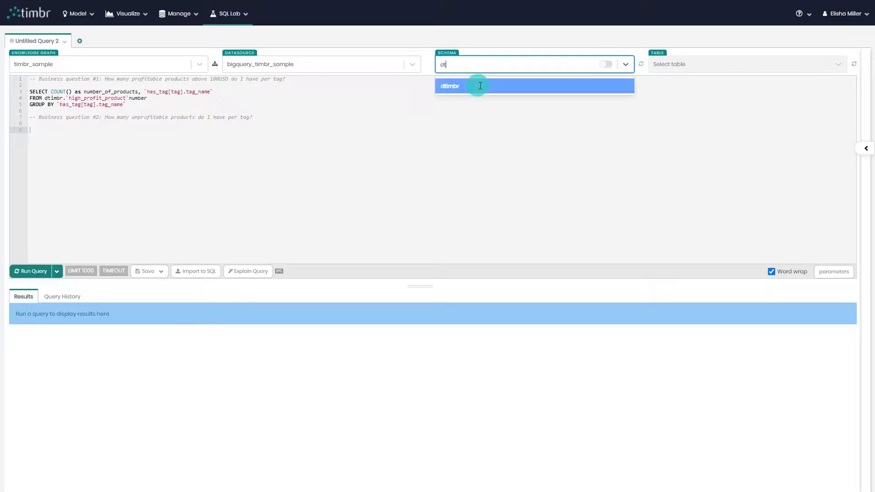
click(474, 85)
click(684, 65)
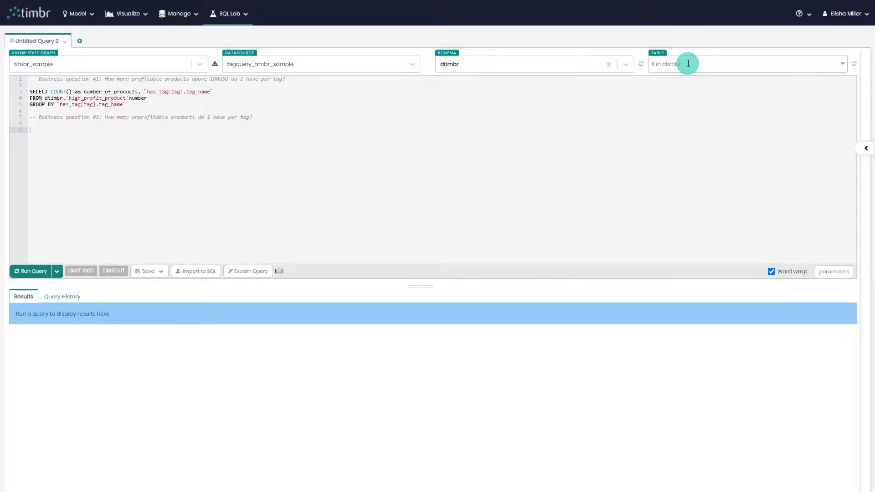
click(703, 110)
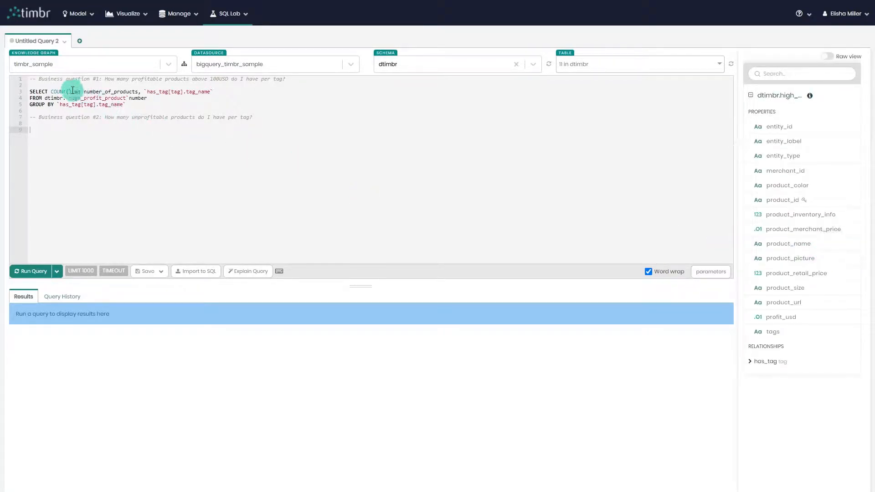
- Complete the first query's COUNT with `product_name` and run only that query
text(`product_name`)
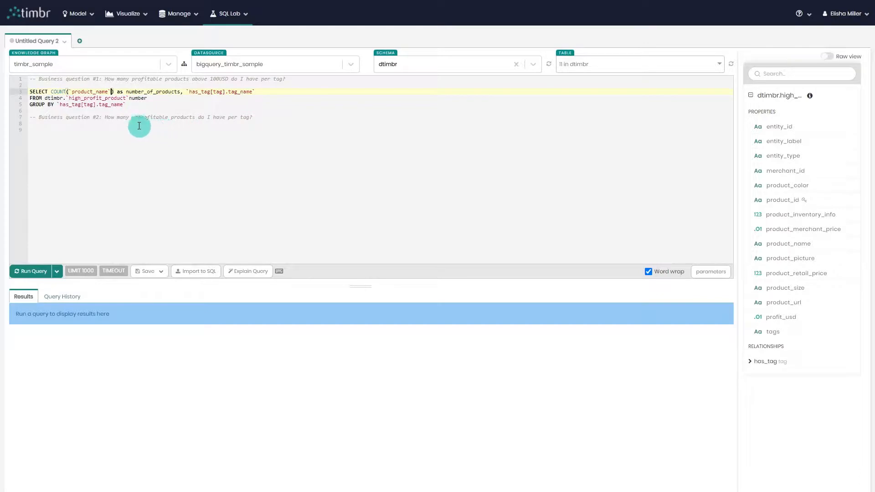
drag(130, 105, 23, 93)
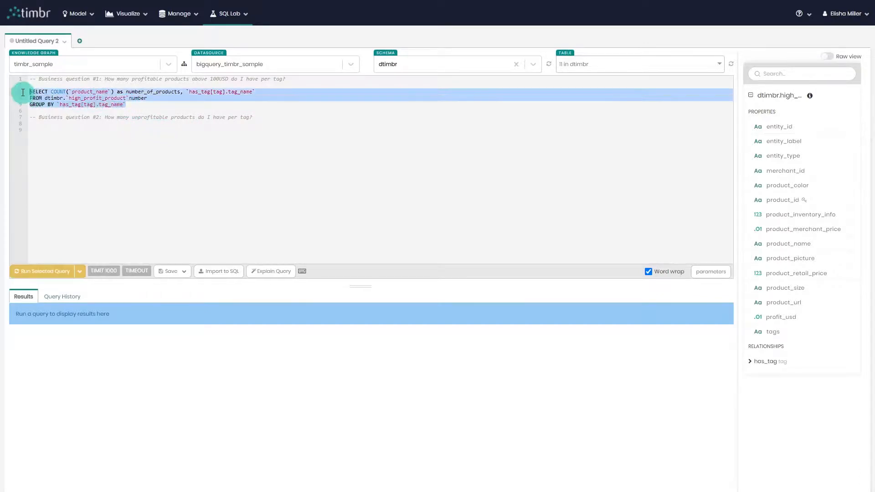
click(51, 272)
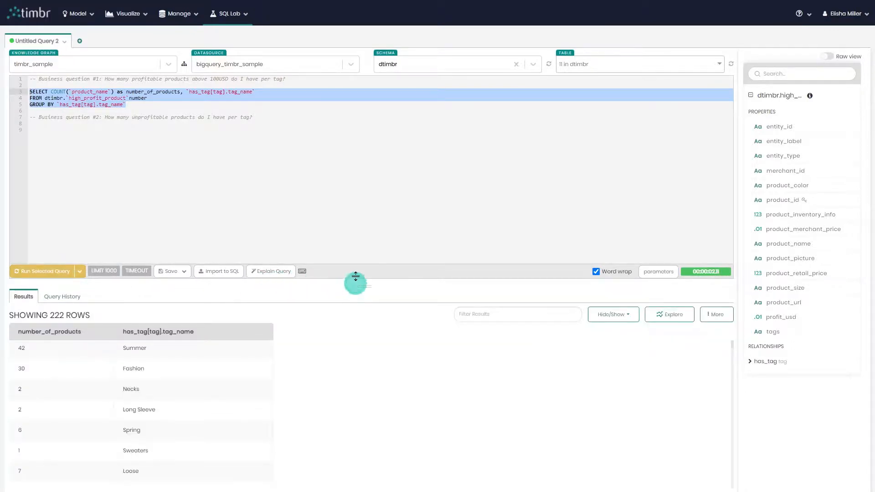
- Enlarge the results area to look through the product counts per tag, and review the first query's Explain Query output
drag(356, 277, 360, 197)
scroll(181, 268, down, 2)
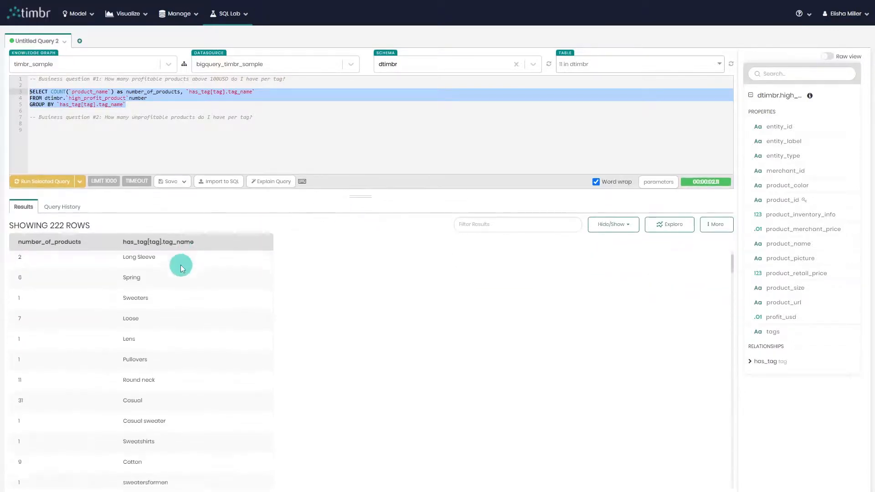
scroll(181, 268, up, 3)
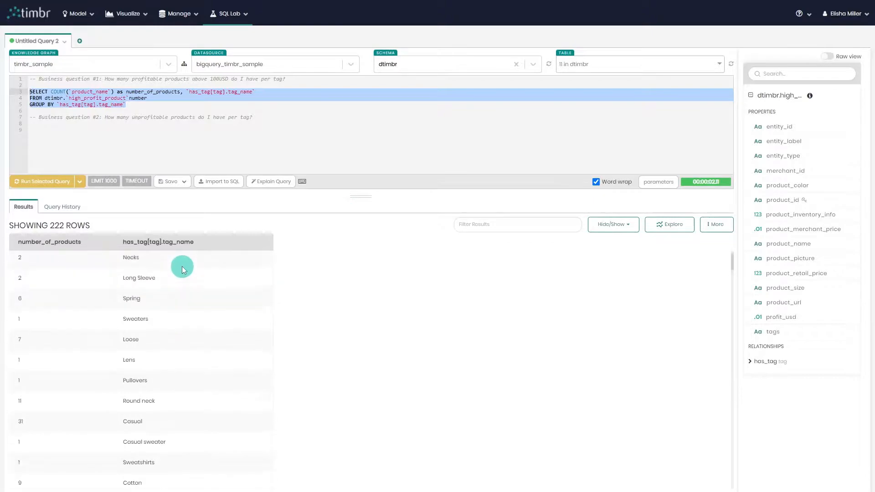
click(283, 191)
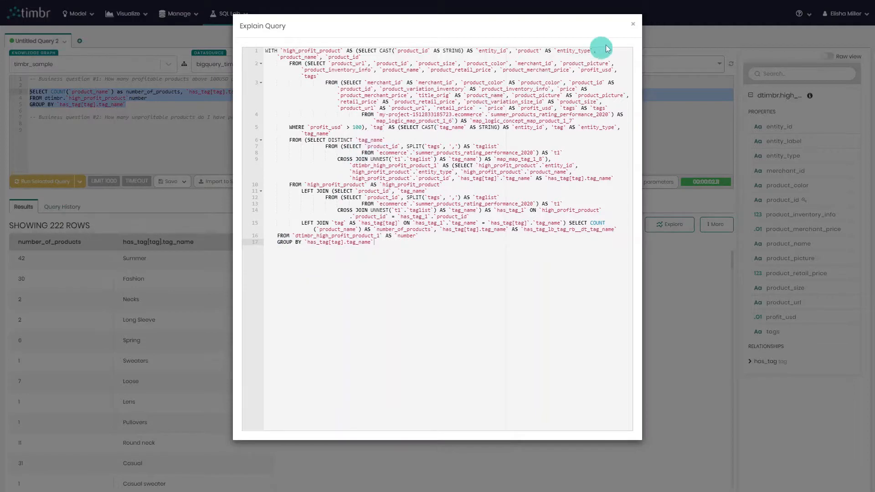
click(633, 25)
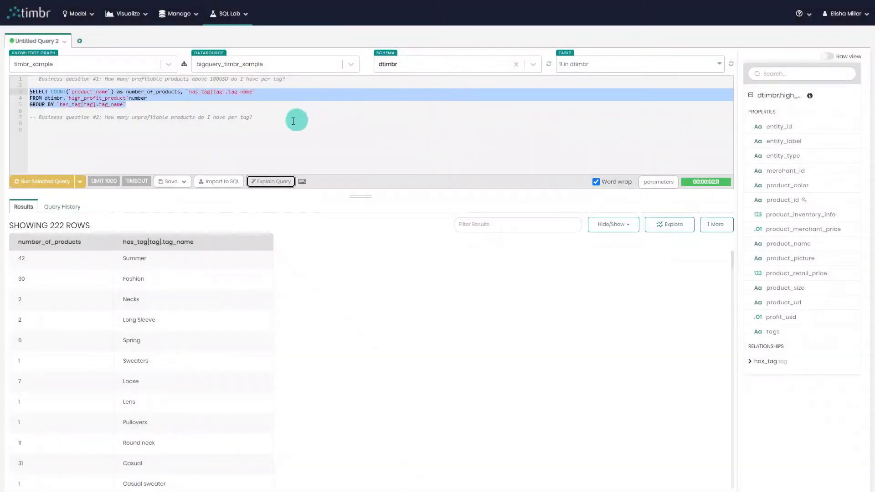
- Copy the first query beneath business question #2 and change the copy's queried concept to unprofitable_product
click(133, 105)
drag(133, 106, 29, 93)
key(ctrl+c)
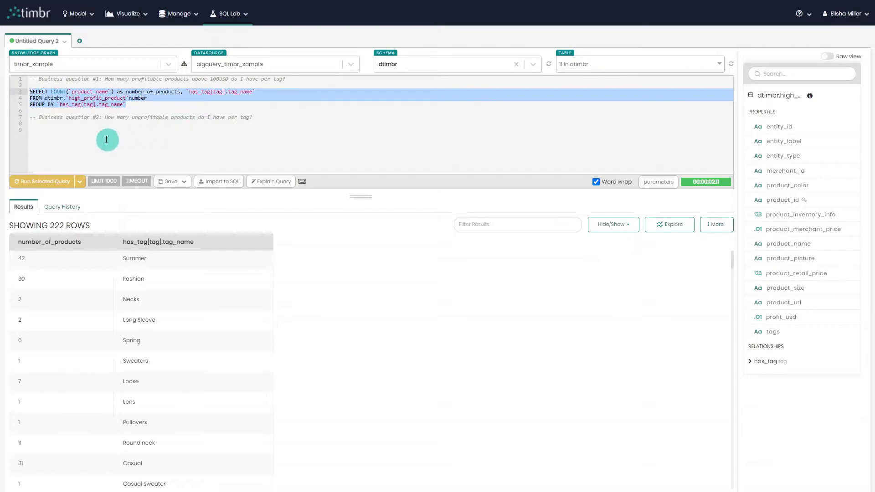
click(90, 131)
key(ctrl+v)
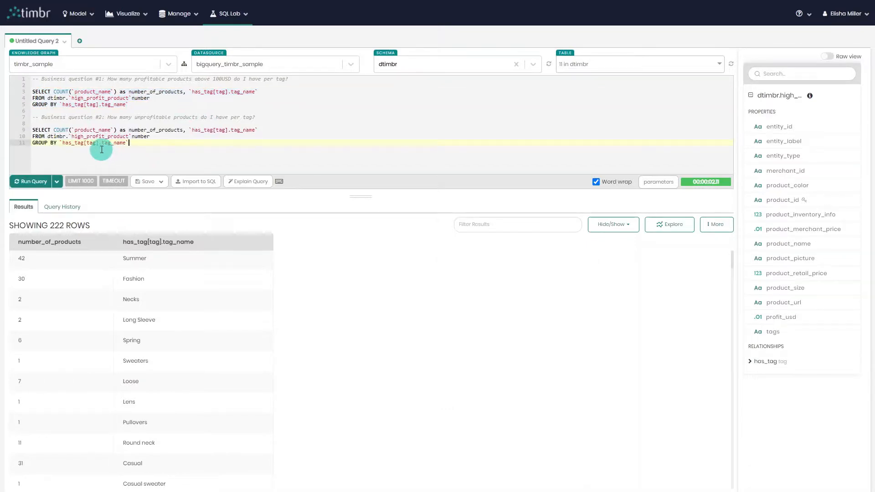
double_click(94, 138)
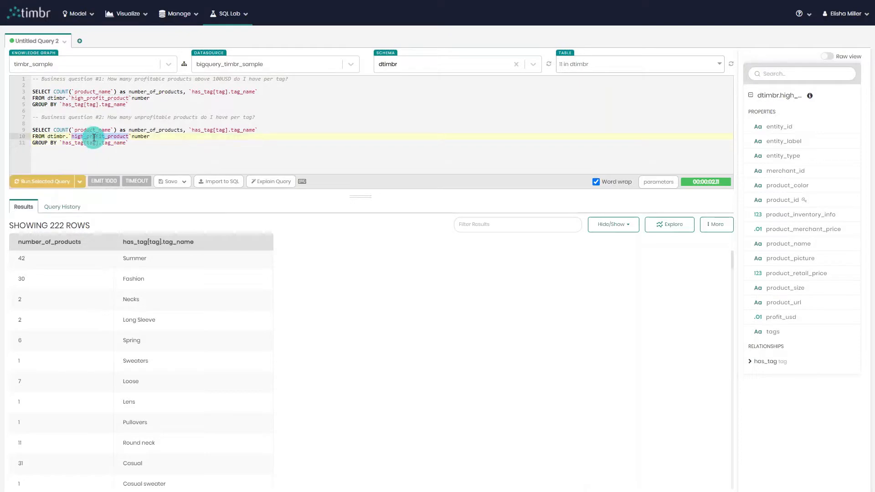
text(u)
- Run only the unprofitable_product query to count the unprofitable products per tag
click(102, 144)
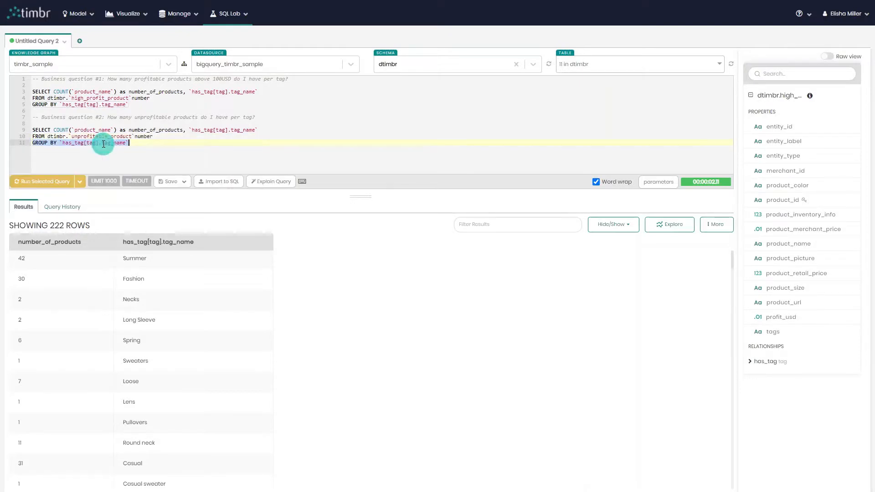
click(142, 144)
drag(143, 144, 22, 133)
click(39, 182)
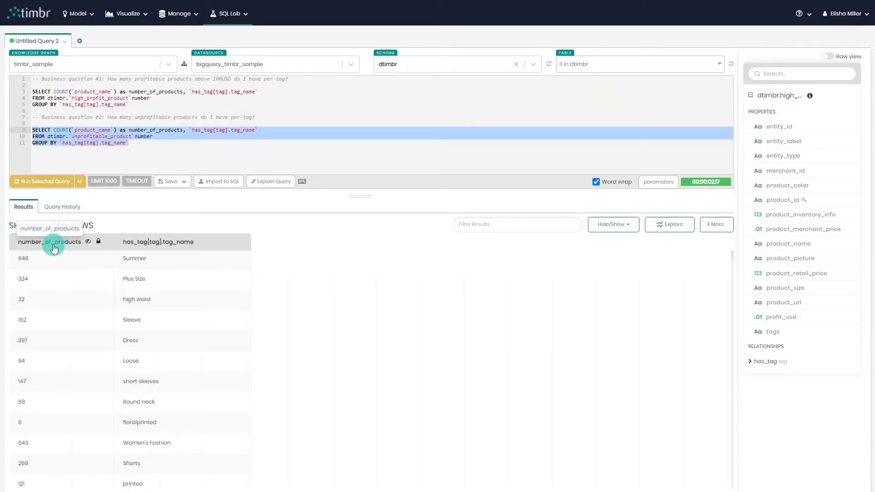
- Sort the results by number_of_products in descending order, and review the second query's Explain Query output
click(54, 248)
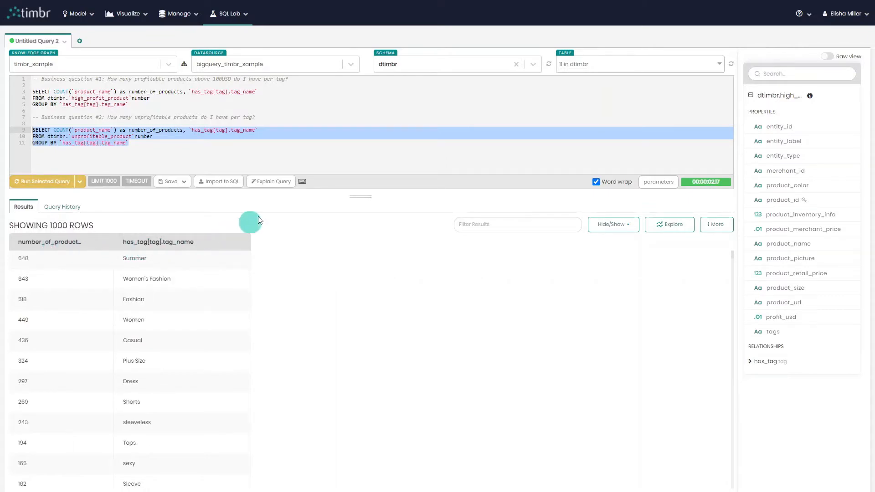
click(278, 182)
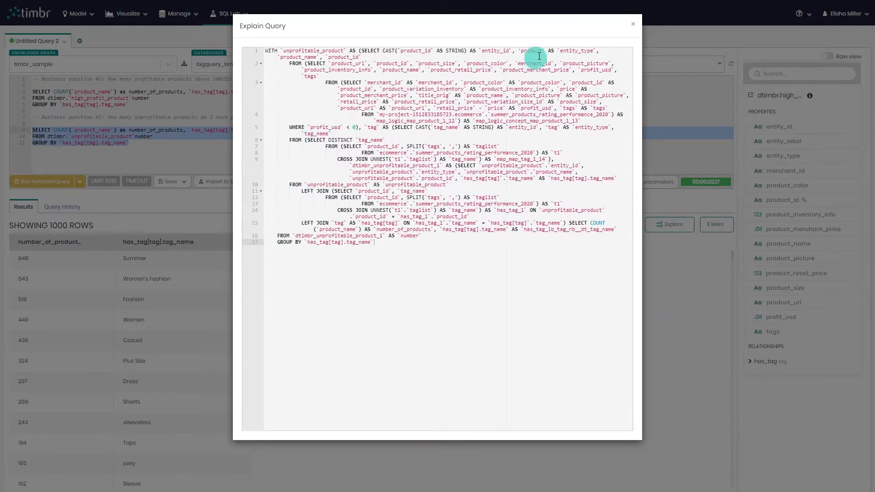
click(633, 24)
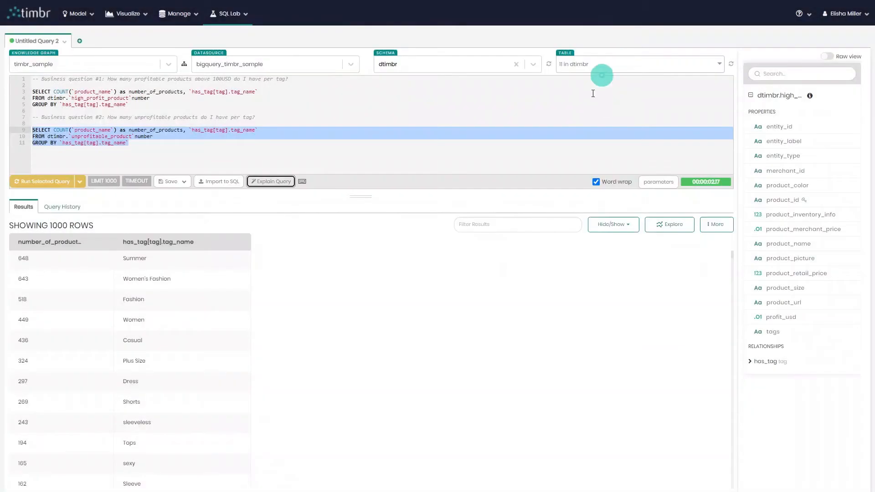